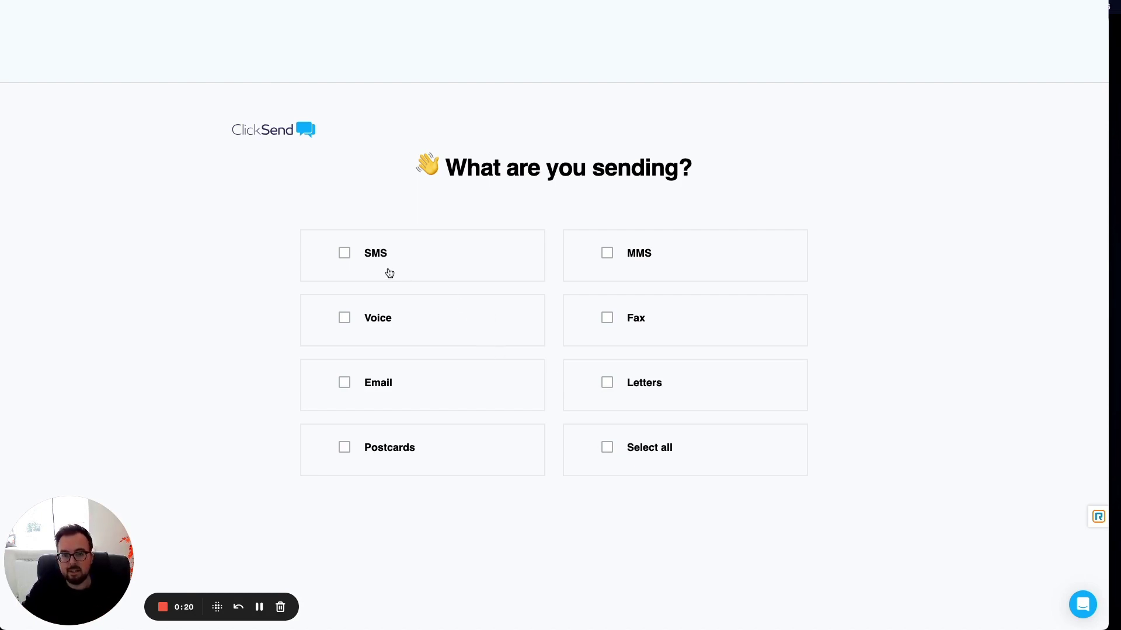
Step: Choose SMS as the message type and continue to the countries question
left_click(343, 257)
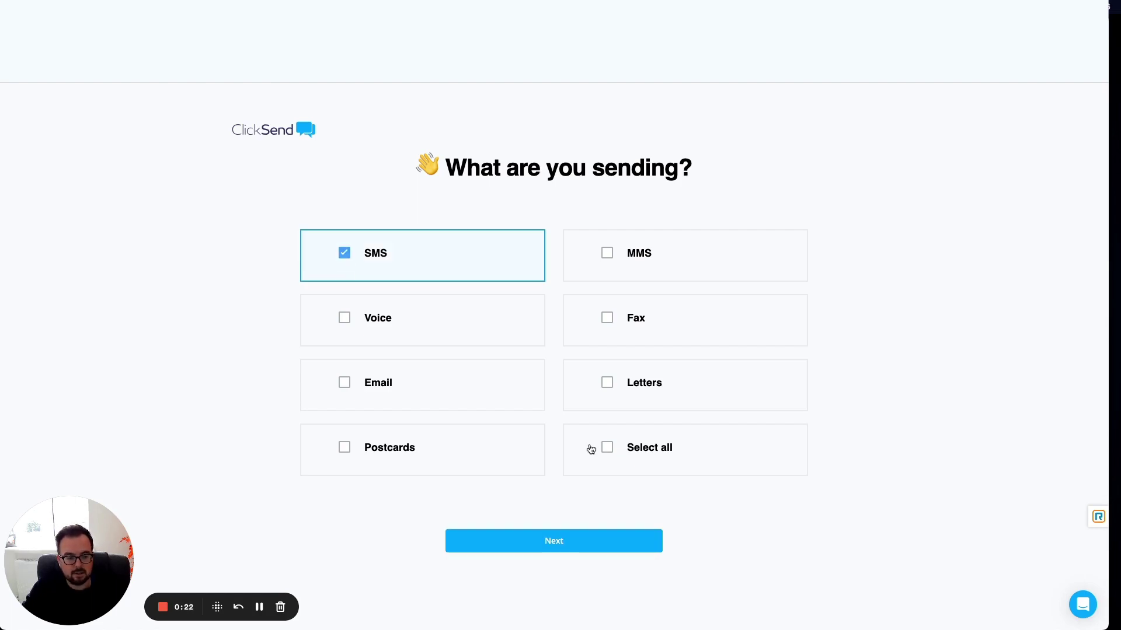
left_click(583, 534)
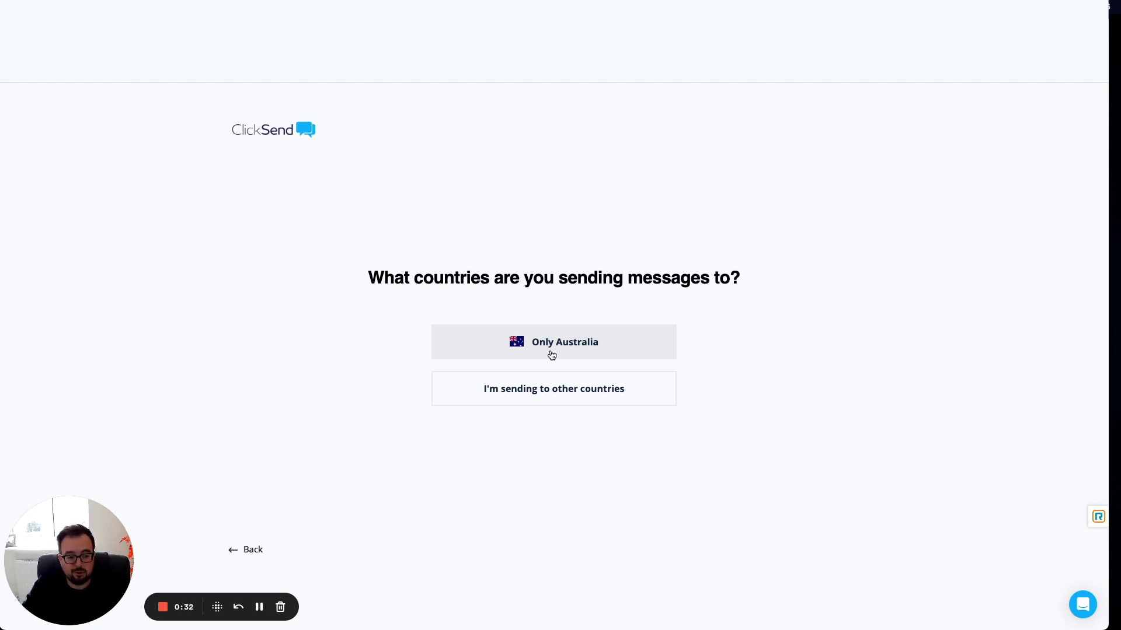
Step: Search 'united' and tick United Kingdom, United States of America and United Arab Emirates as sending countries
left_click(542, 394)
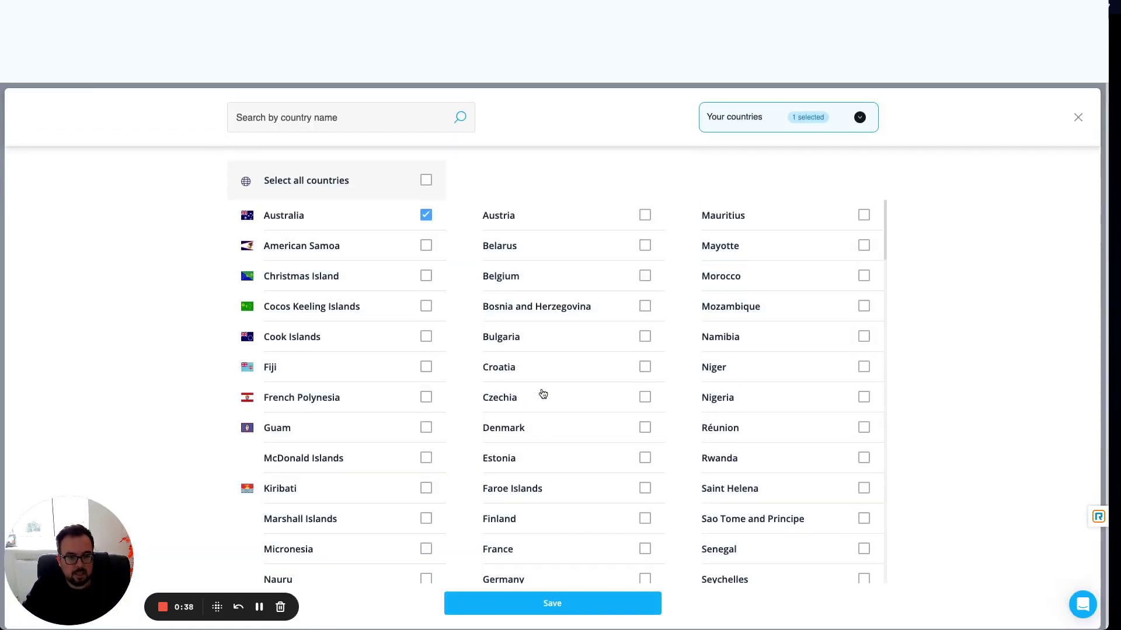
left_click(427, 182)
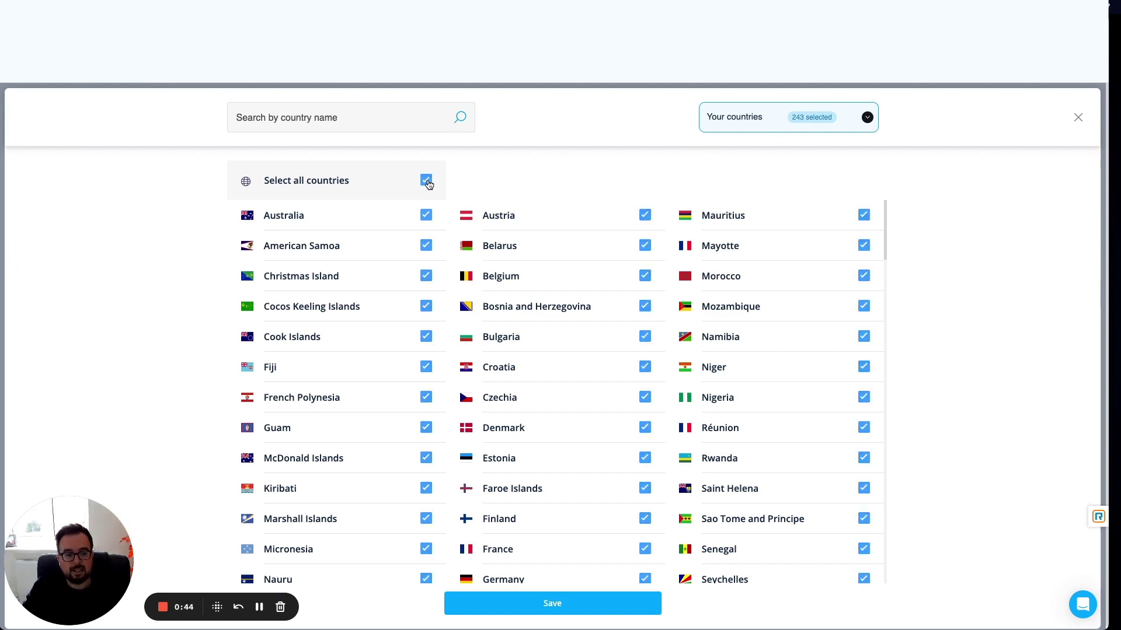
left_click(427, 182)
left_click(328, 119)
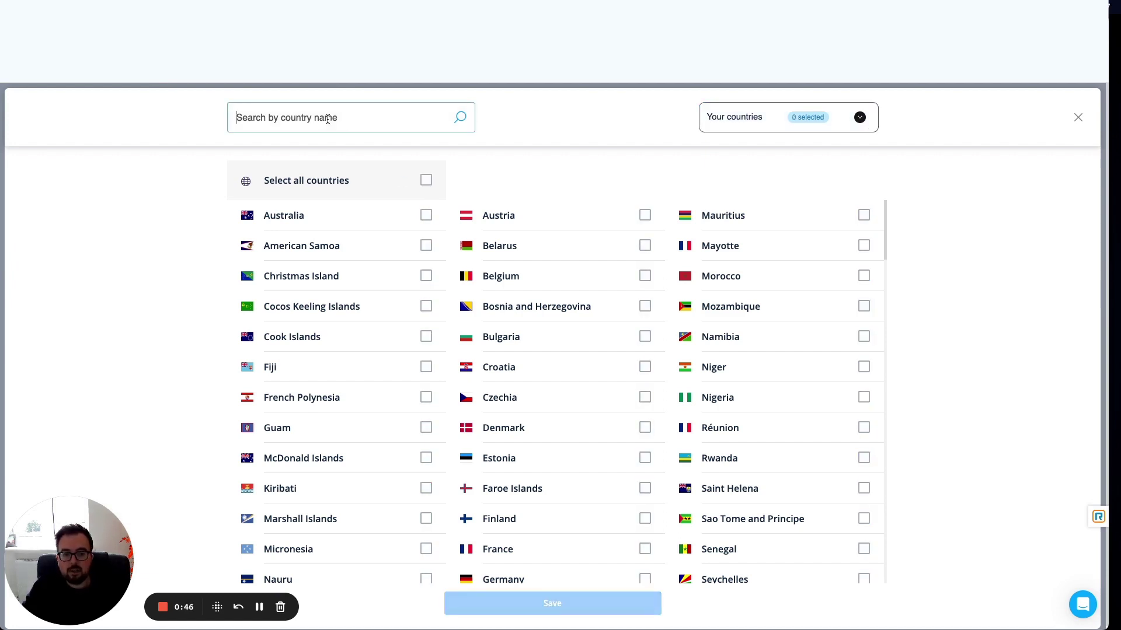
type("united")
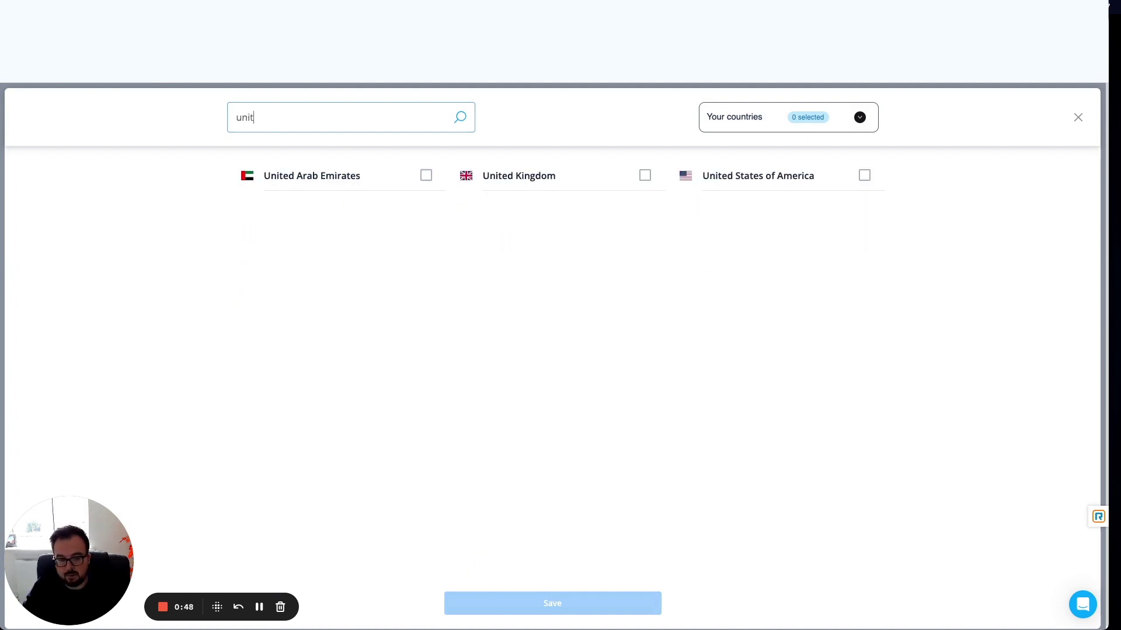
left_click(645, 175)
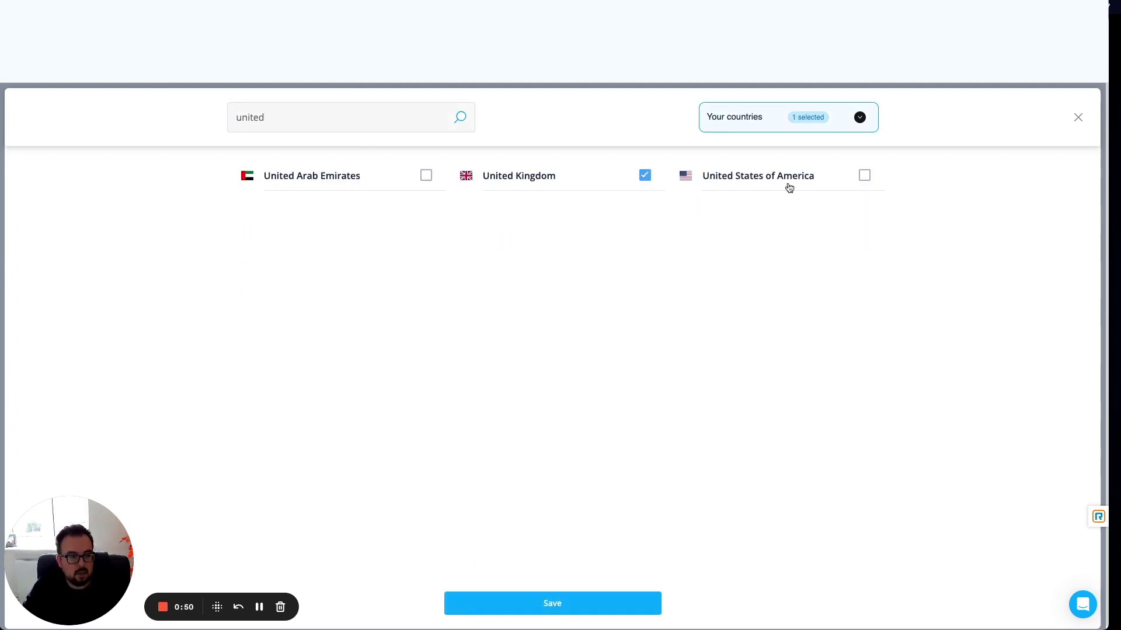
left_click(864, 177)
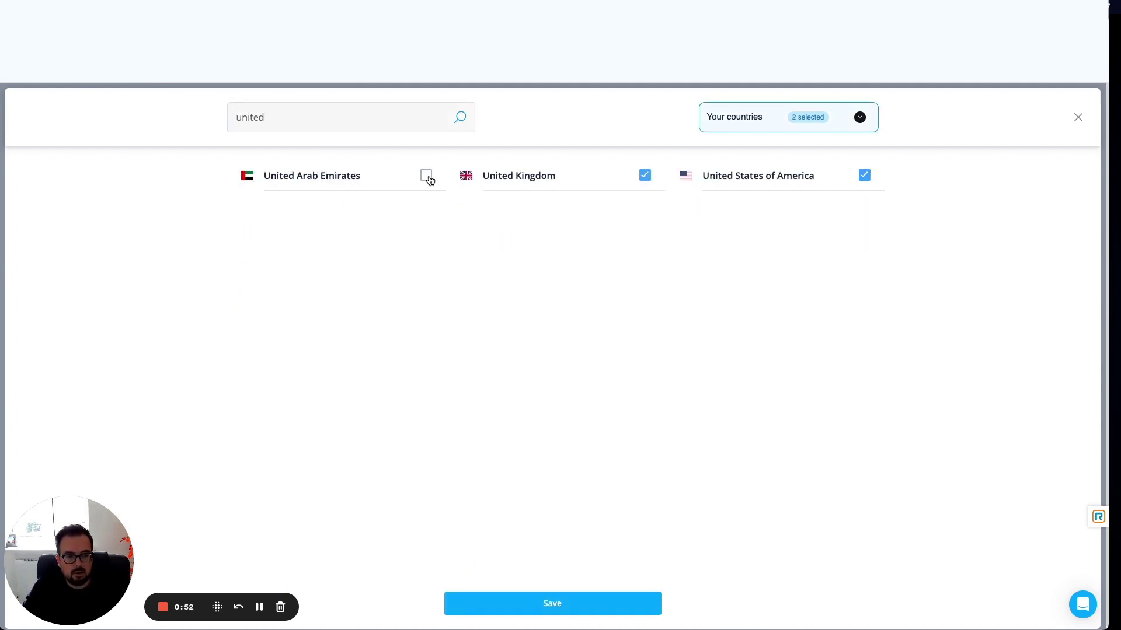
left_click(426, 177)
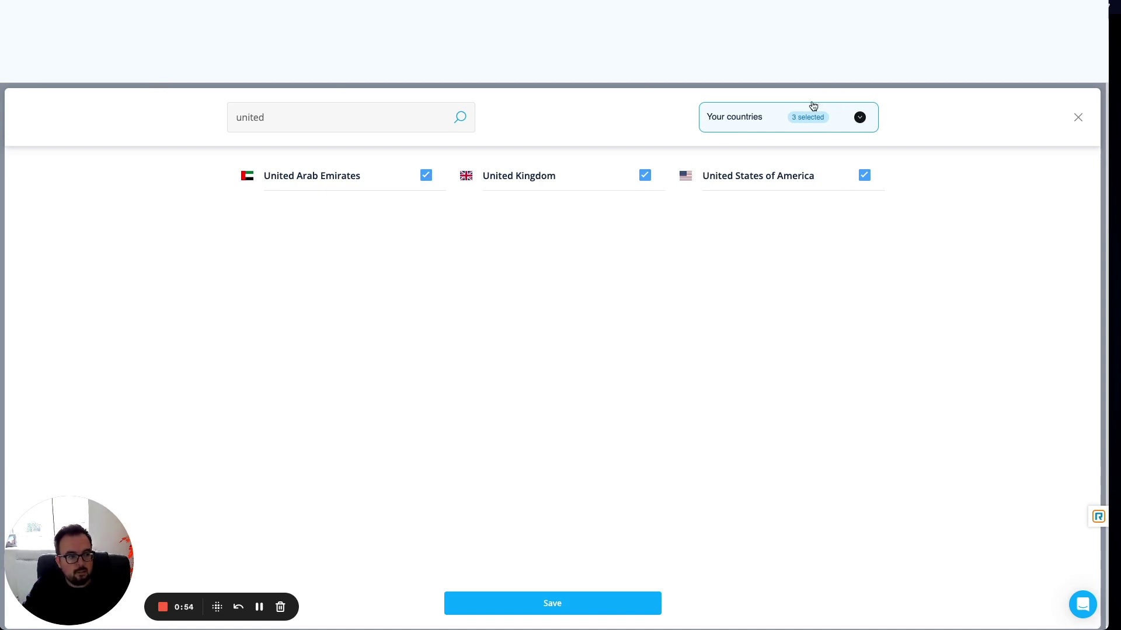
left_click(769, 124)
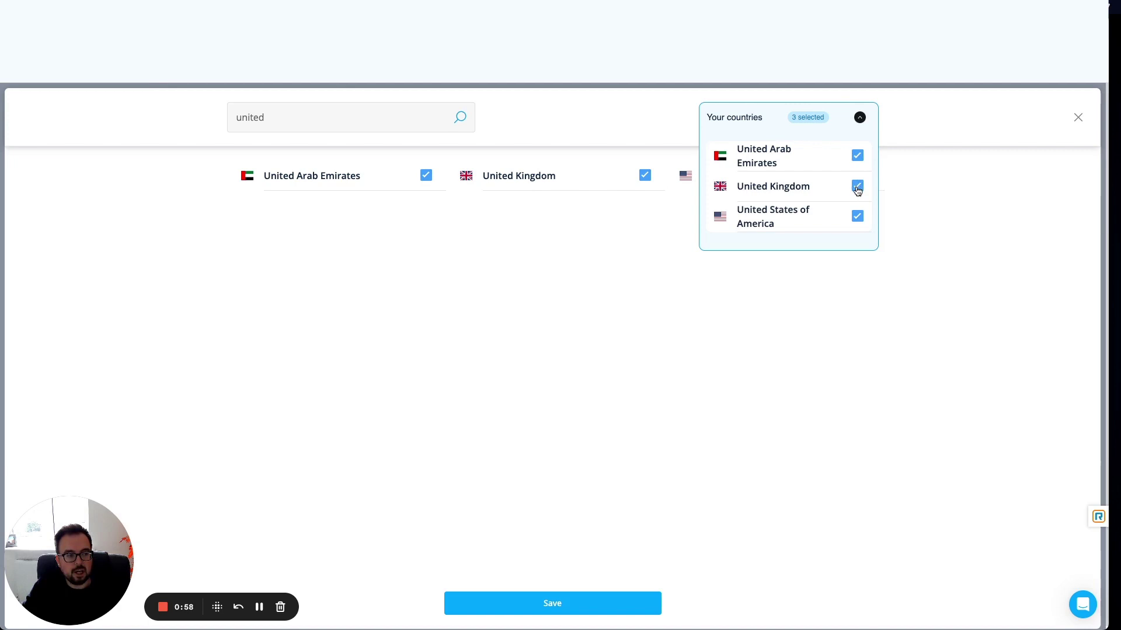
left_click(860, 117)
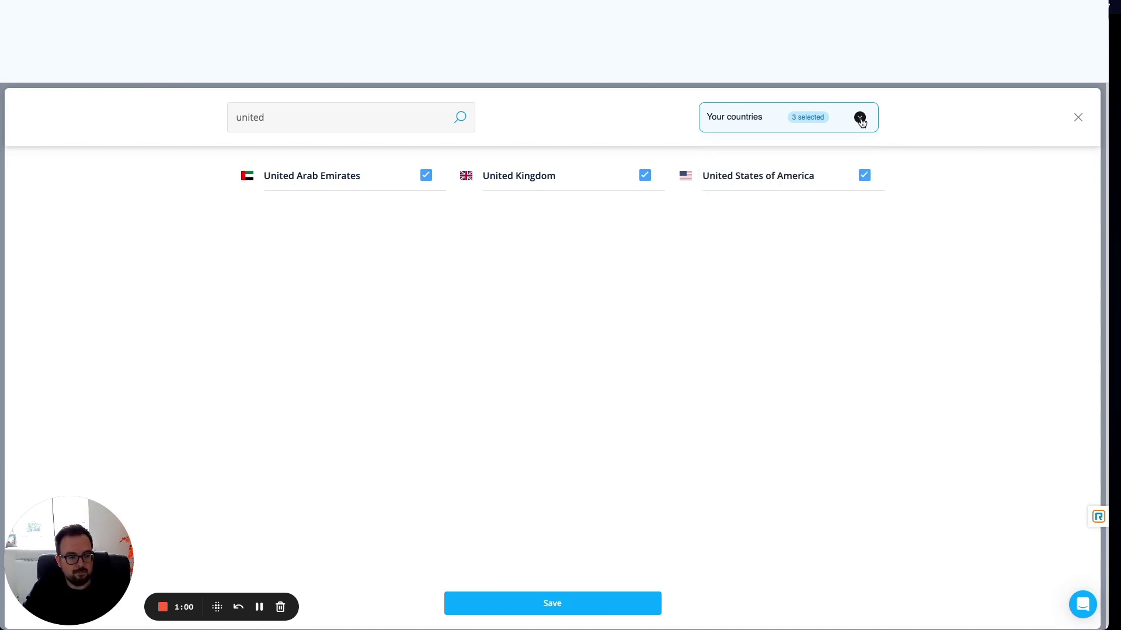
Step: Save the three countries, then read the UAE, UK and USA sending rules and accept them
left_click(596, 602)
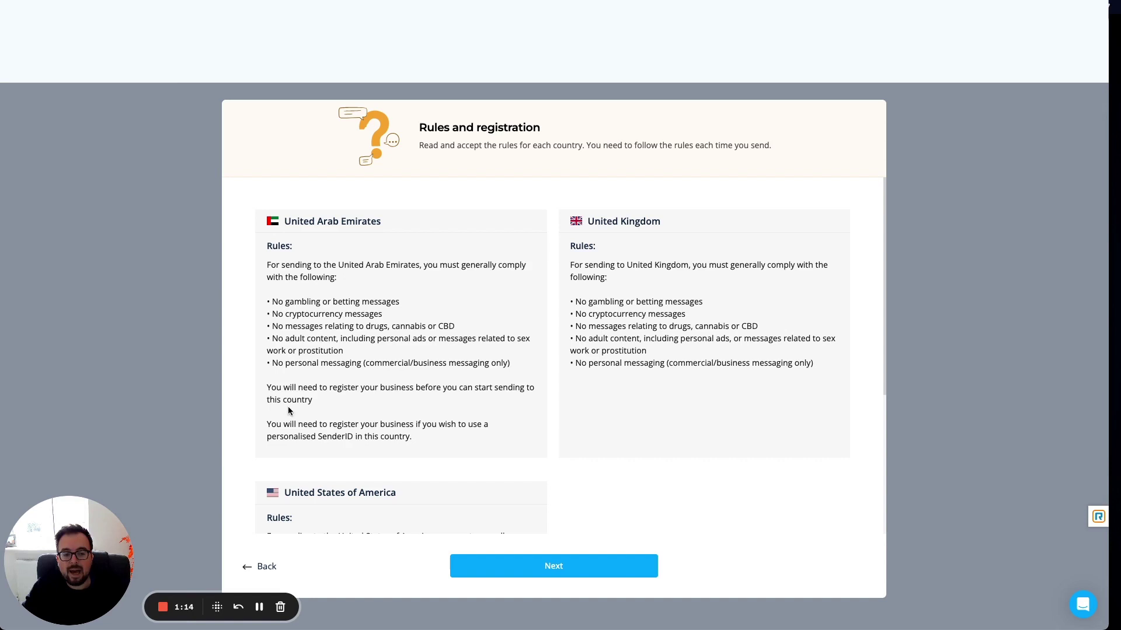
left_click_drag(262, 427, 404, 445)
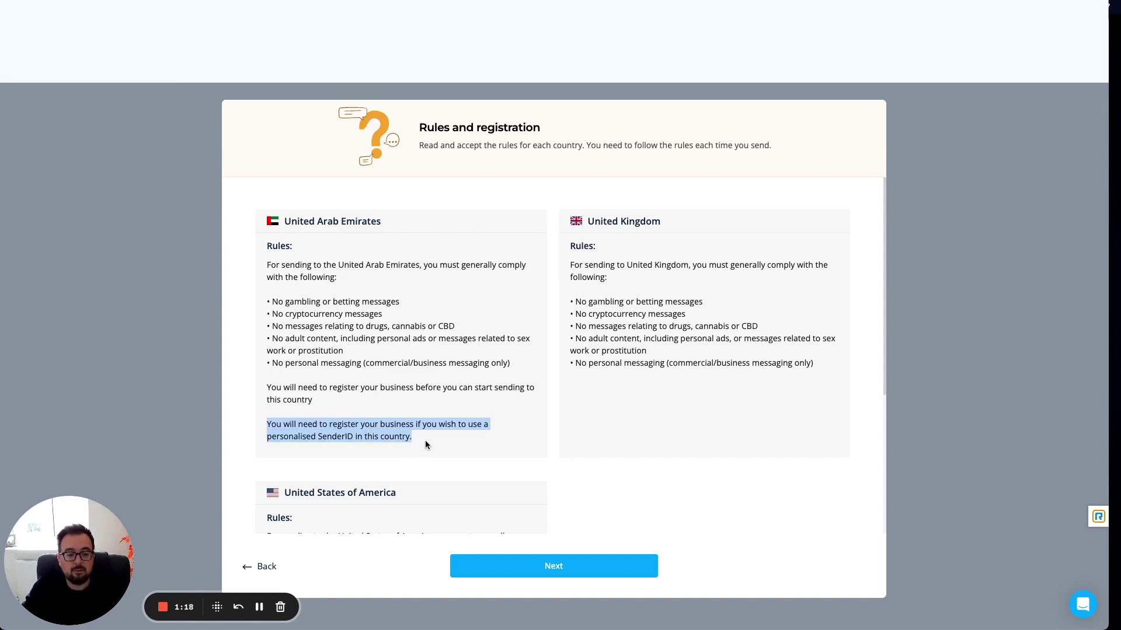
scroll(425, 432, "down", 2)
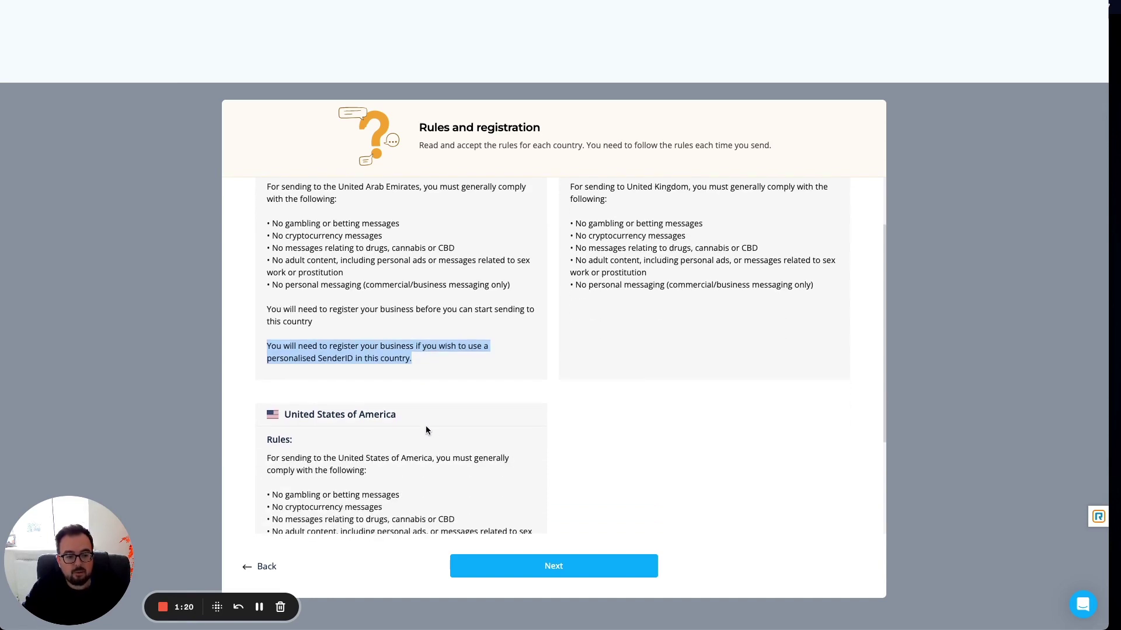
left_click(519, 561)
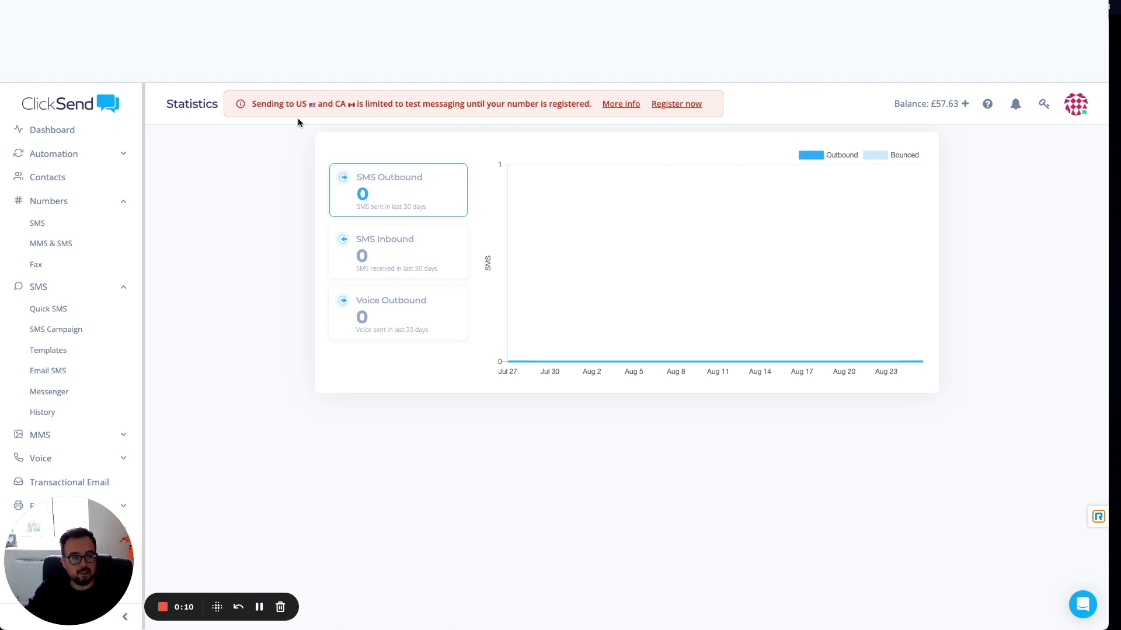
Step: Go to Global Sending, note United Kingdom as ready, and expand the UAE/USA registration-needed panel
left_click(1077, 108)
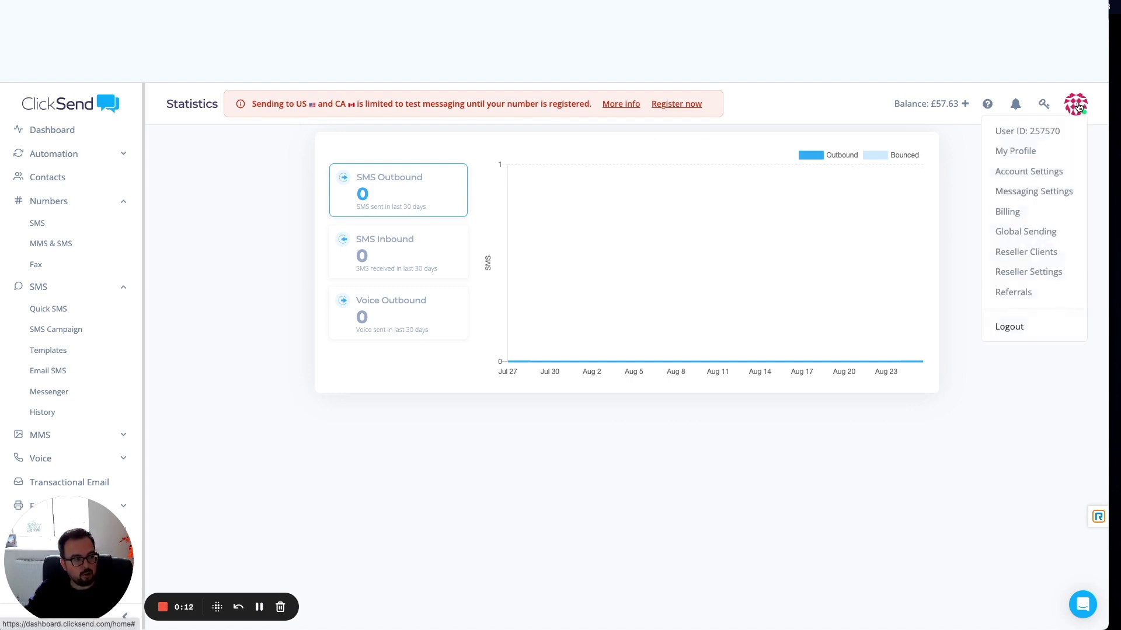
left_click(1052, 234)
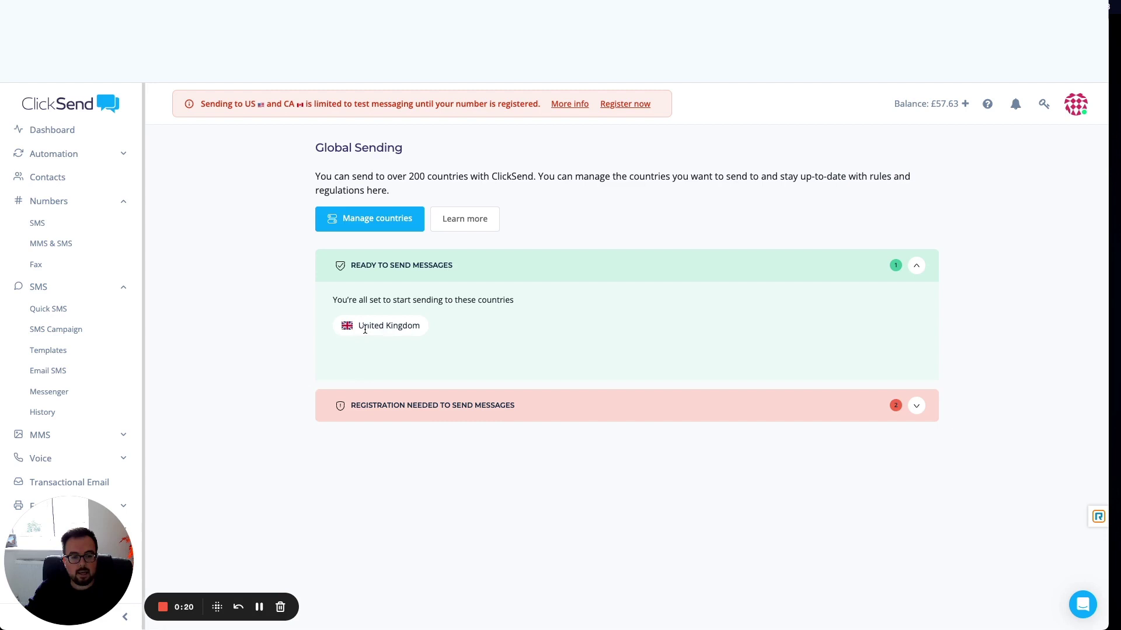
left_click_drag(364, 330, 424, 331)
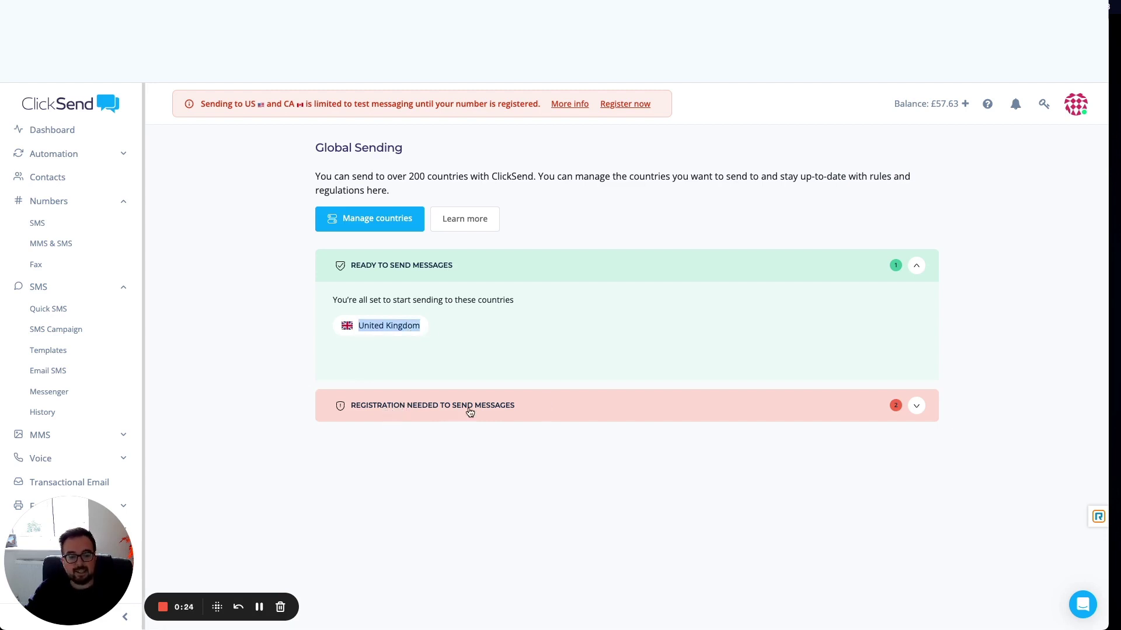
left_click(537, 413)
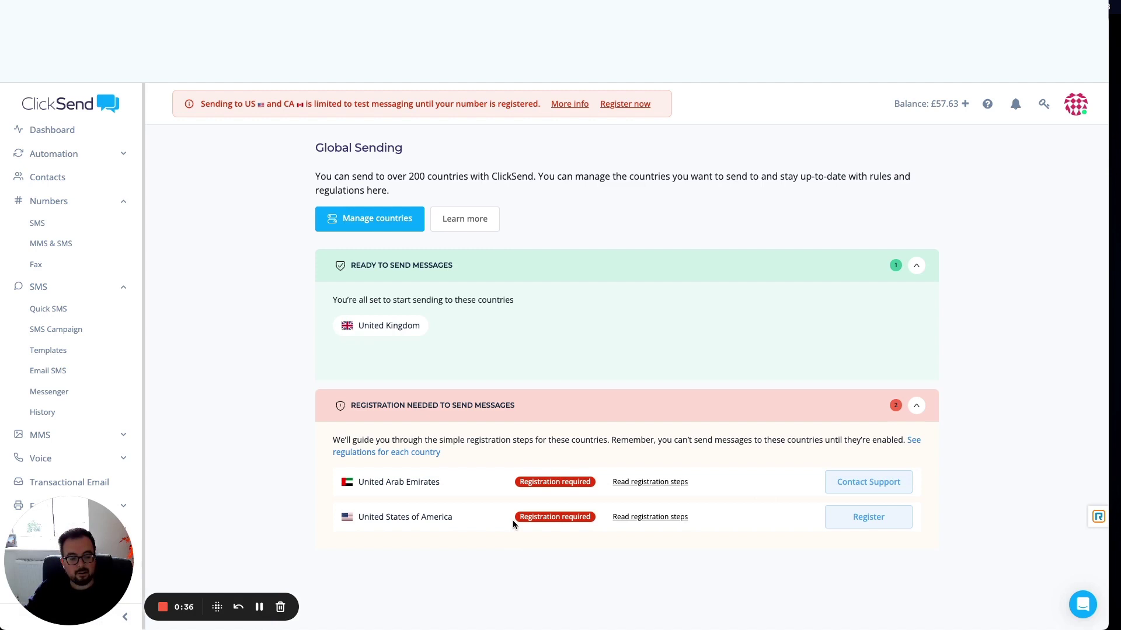
Step: Start United States registration by buying the first listed US number
left_click(861, 523)
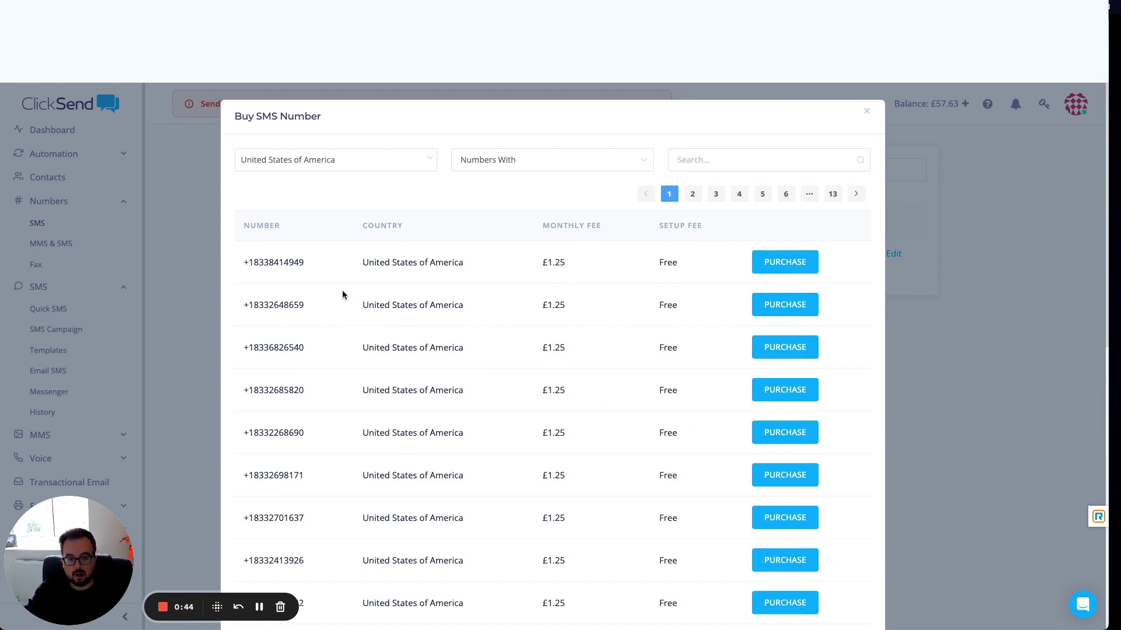
left_click(784, 262)
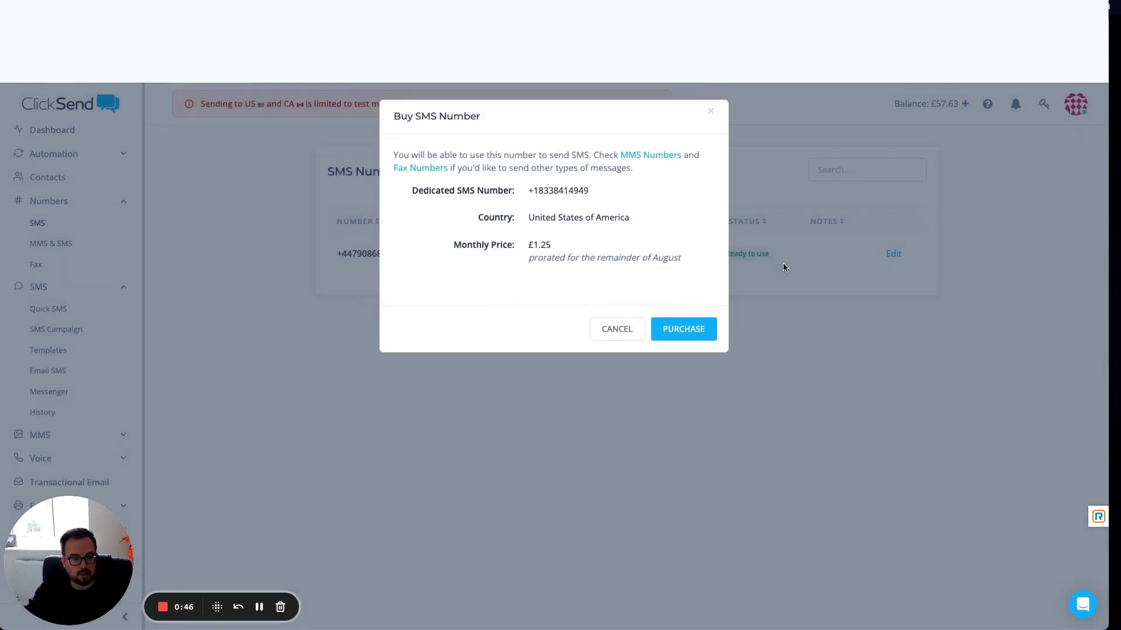
left_click(698, 330)
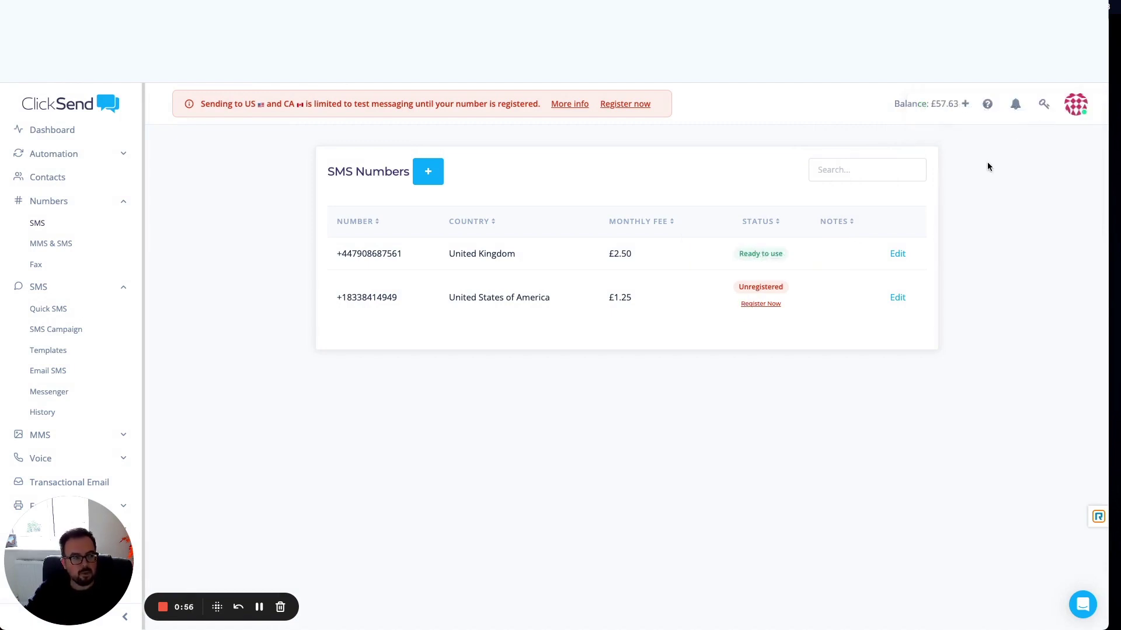
Step: Return to Global Sending and expand the countries needing registration, UAE and USA
left_click(1076, 104)
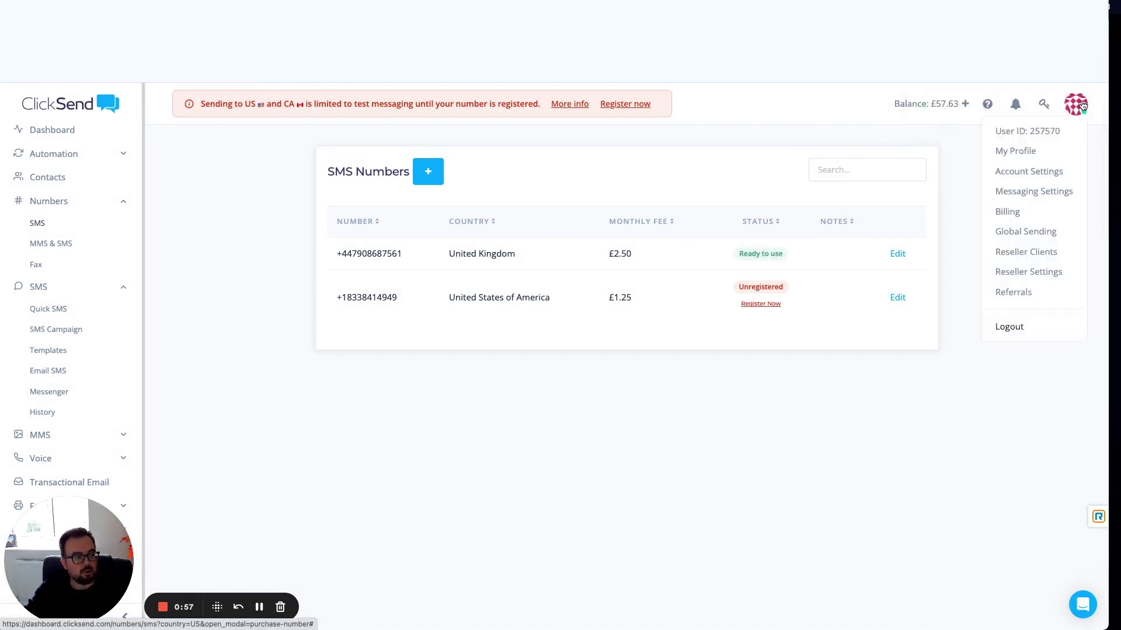
left_click(1043, 231)
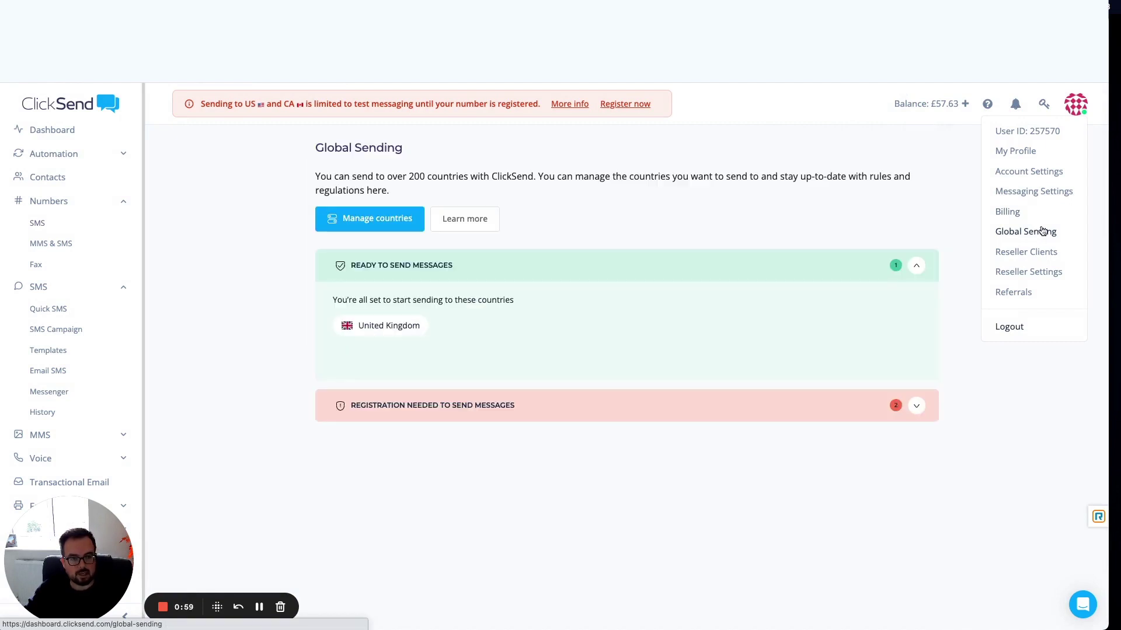
left_click(915, 409)
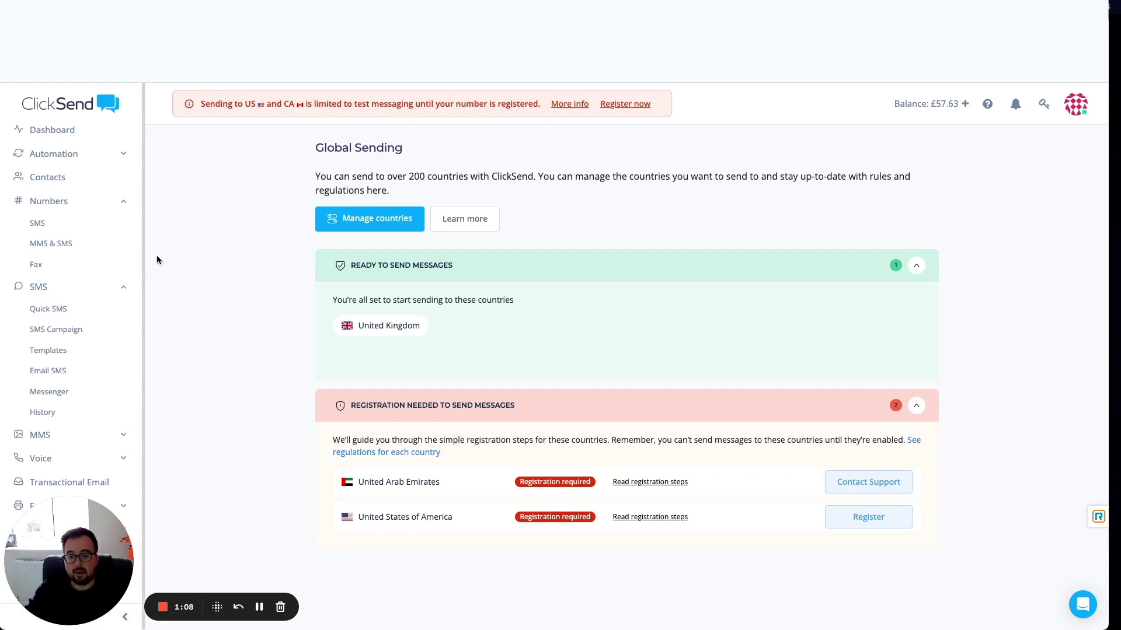
Step: Address a Quick SMS 'Test' to the Norway & UK list and request its preview
left_click(48, 309)
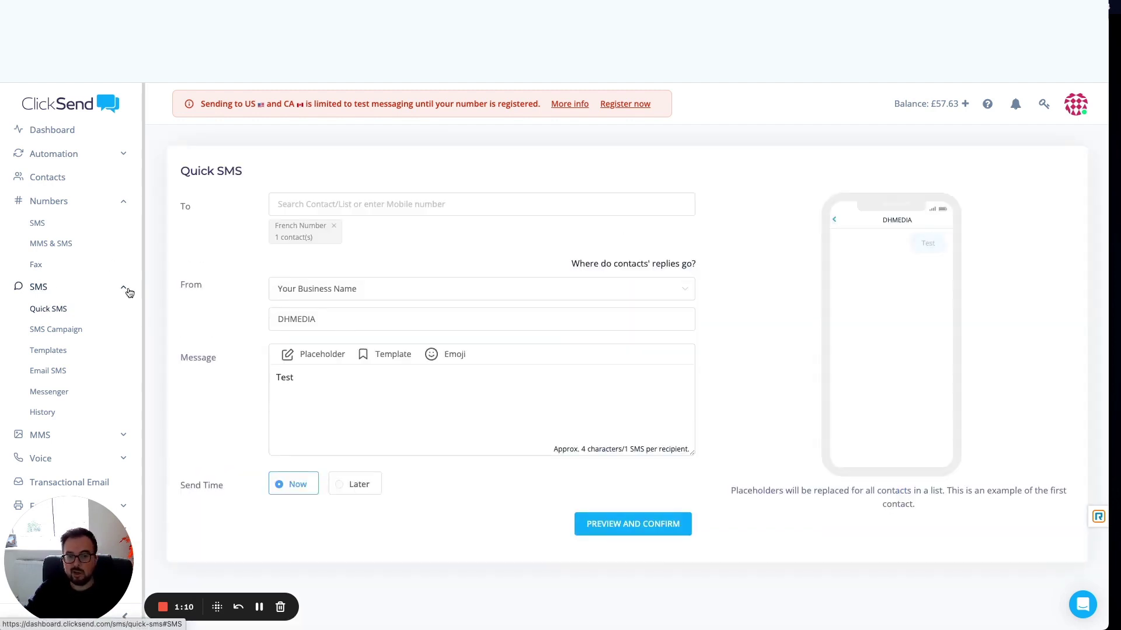
left_click(320, 206)
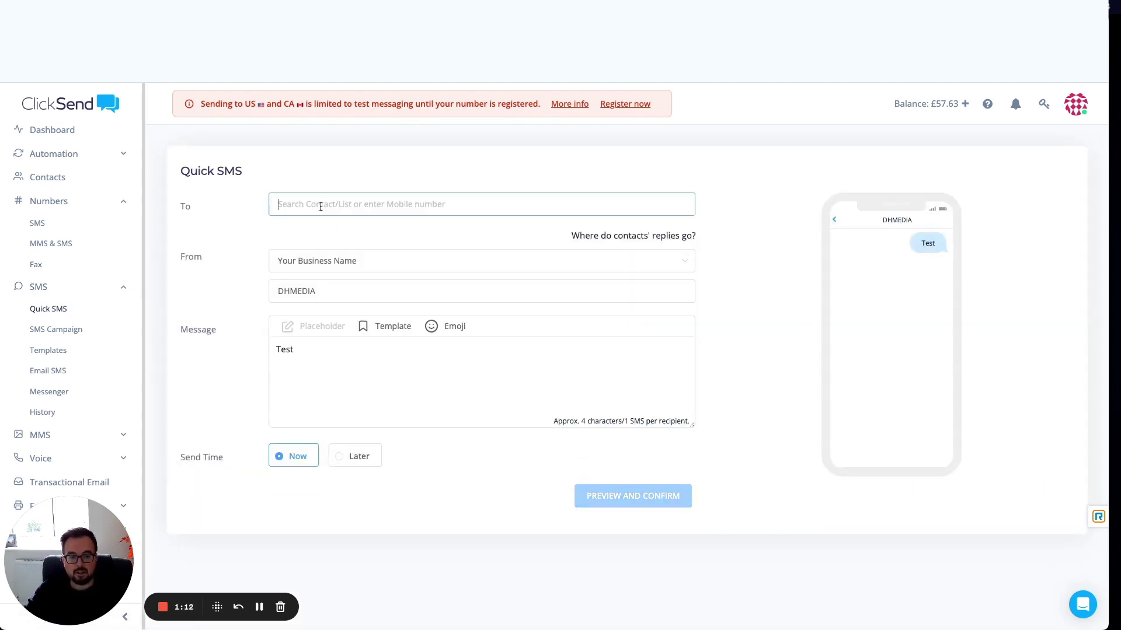
type("no")
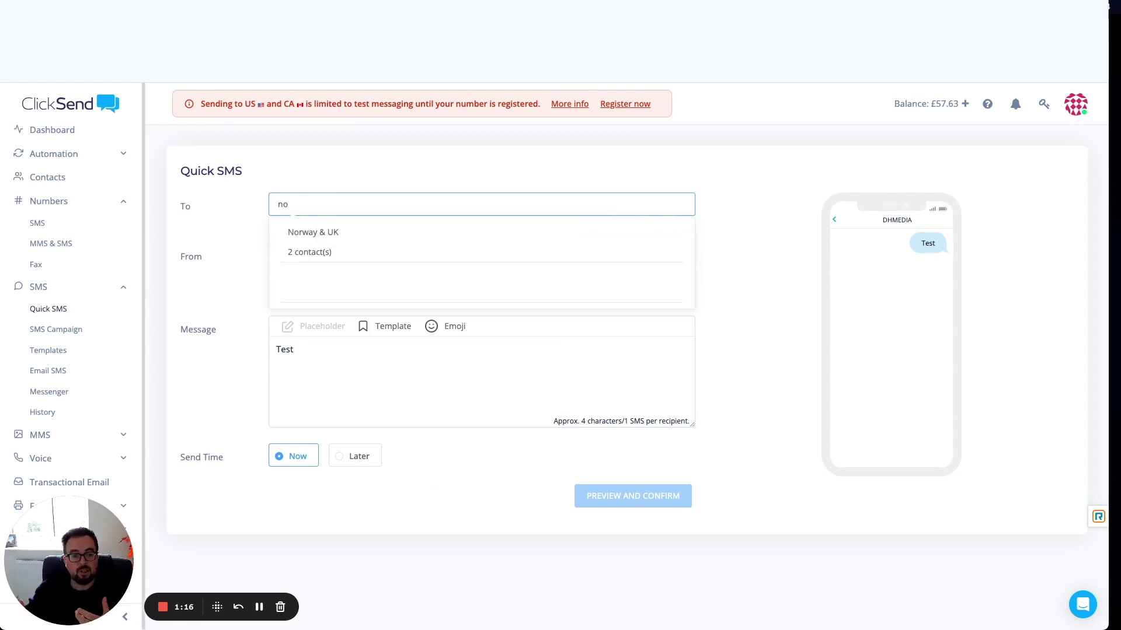
left_click(305, 241)
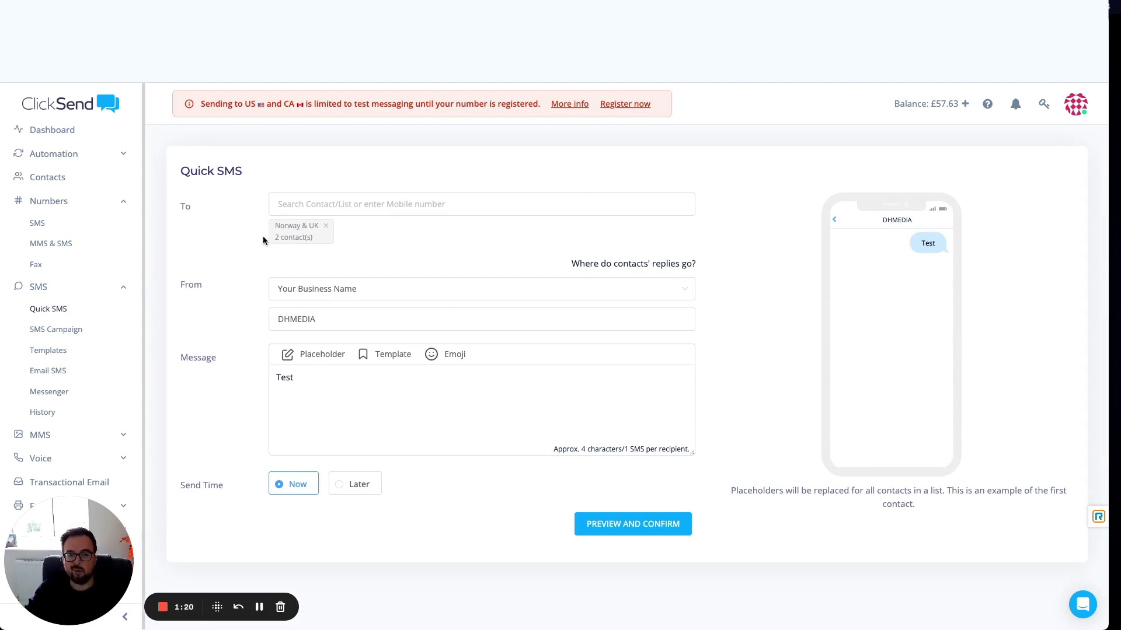
left_click(328, 407)
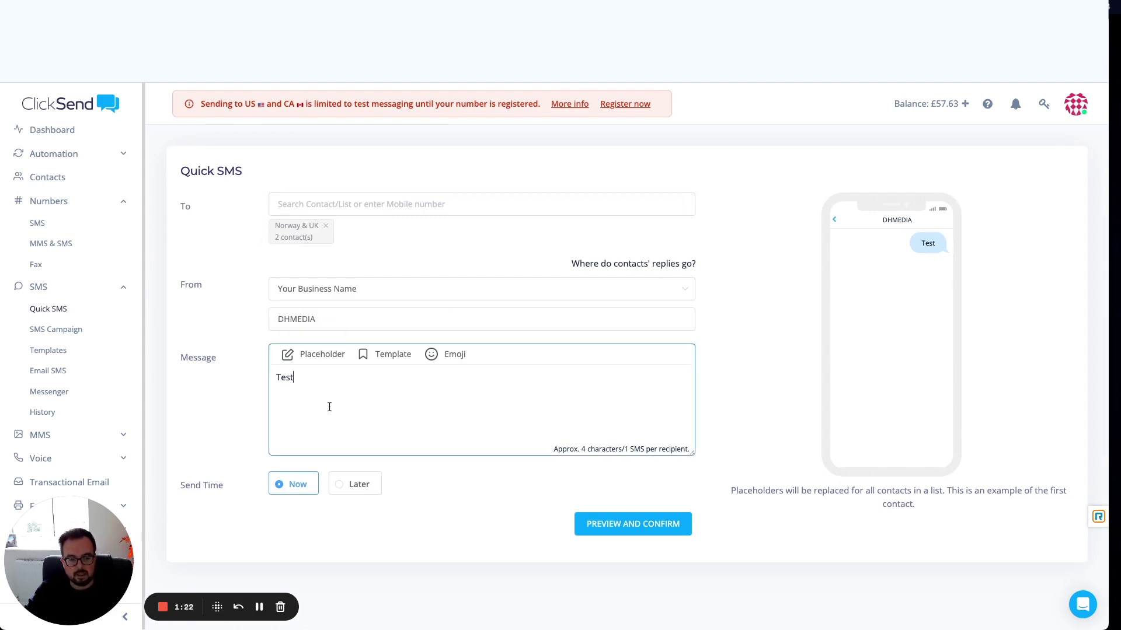
left_click(636, 522)
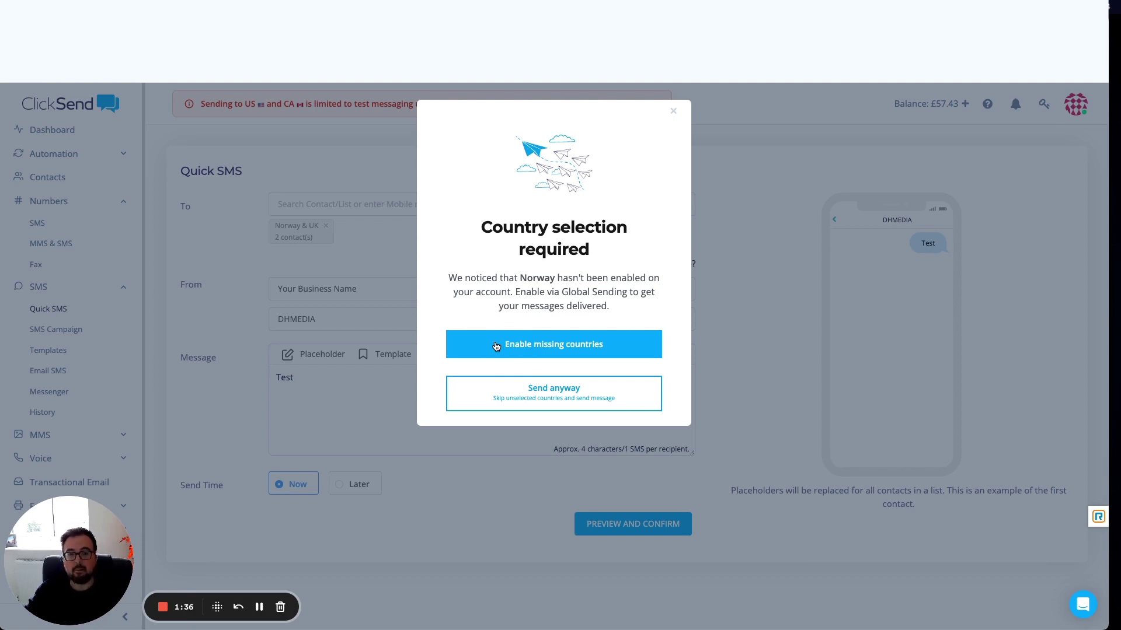
Step: Try sending without Norway, see only 1 recipient, close it and preview again
left_click(497, 402)
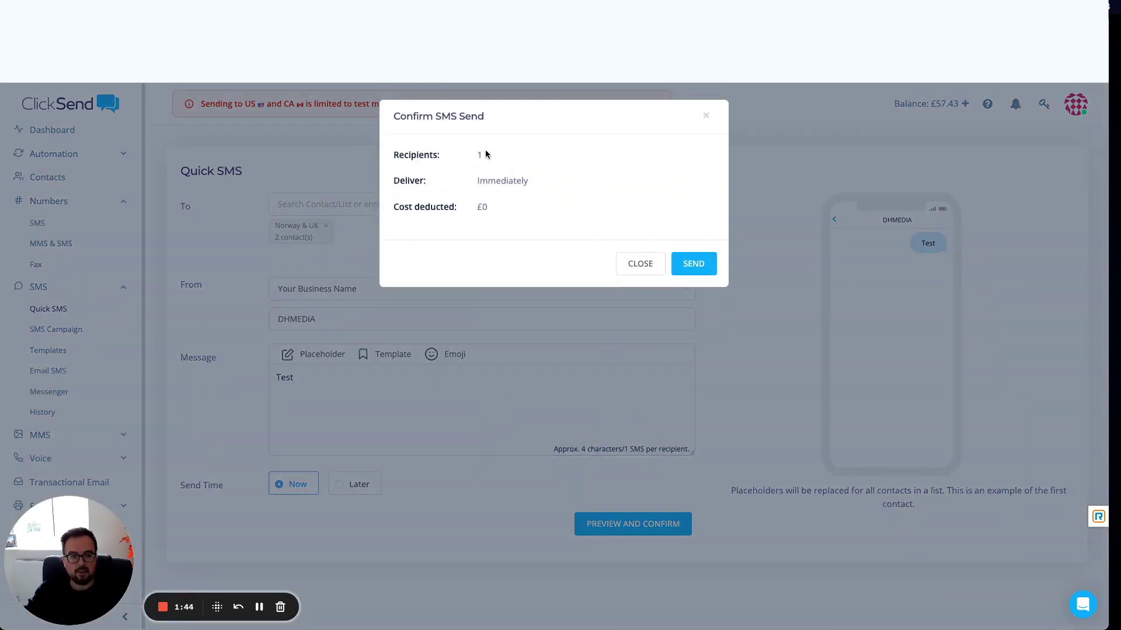
left_click(640, 263)
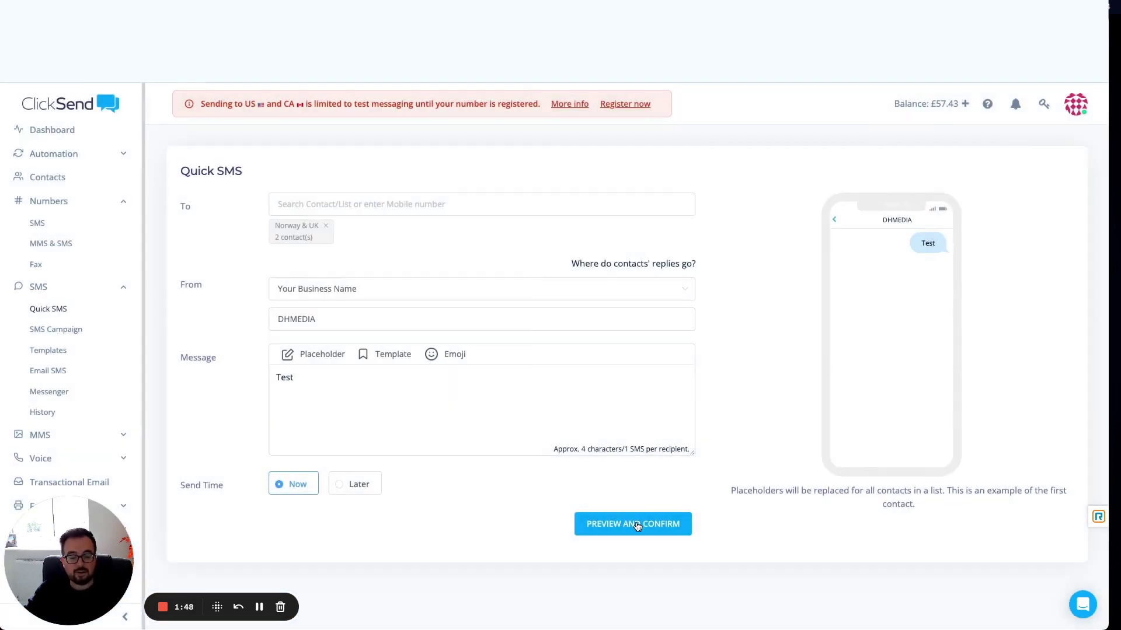
left_click(631, 528)
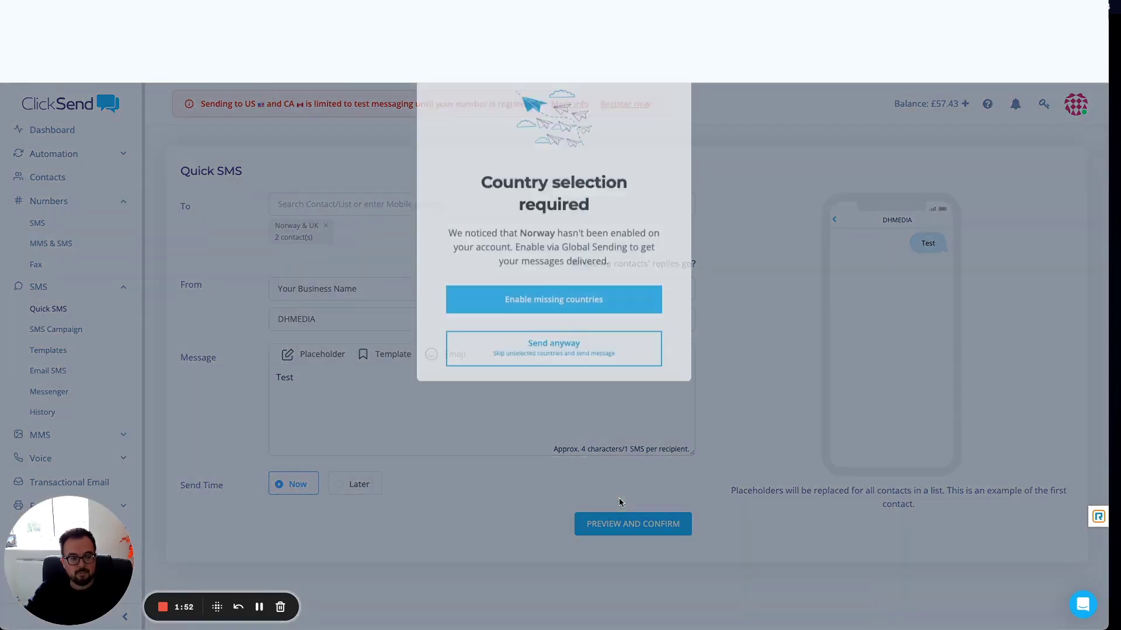
Step: Enable Norway through Manage countries, save it and accept its sending rules
left_click(543, 347)
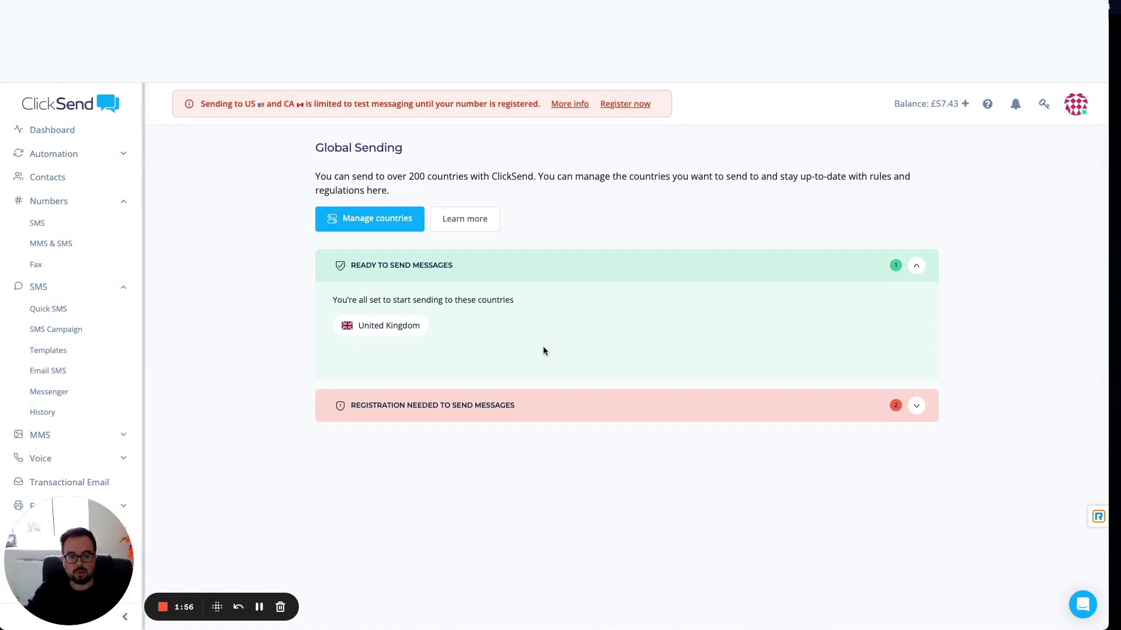
left_click(377, 225)
left_click(330, 112)
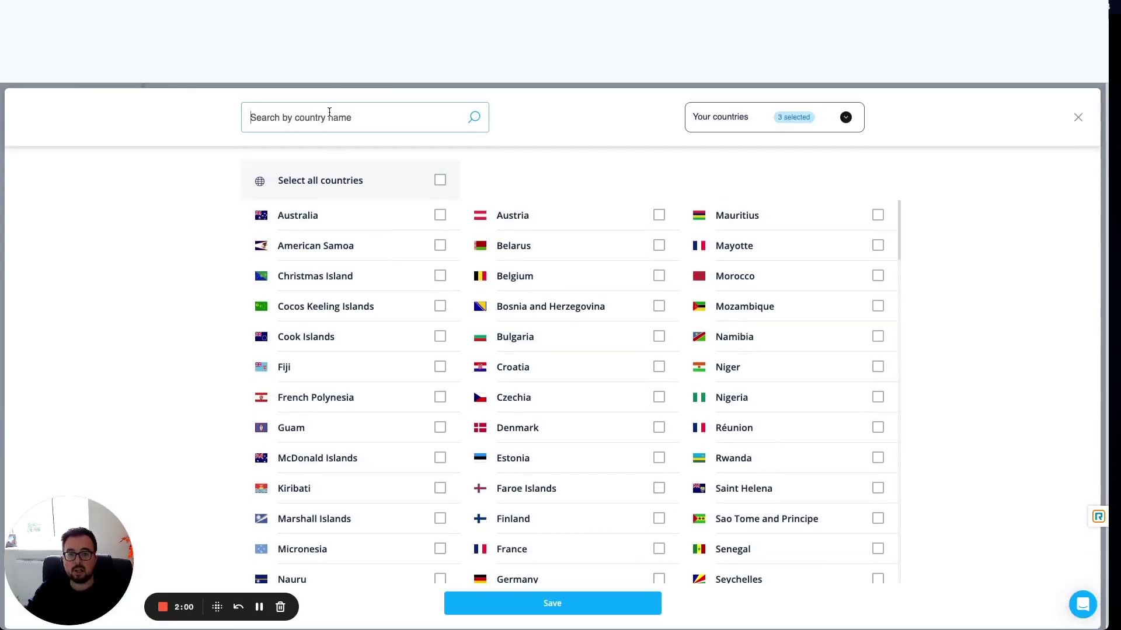
type("norway")
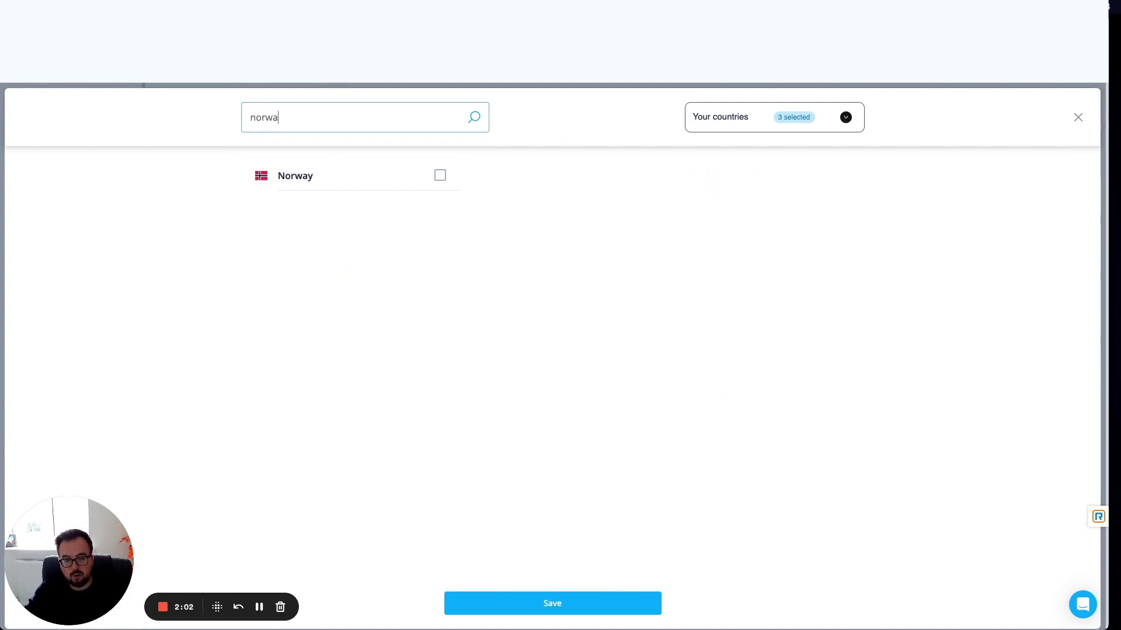
left_click(439, 176)
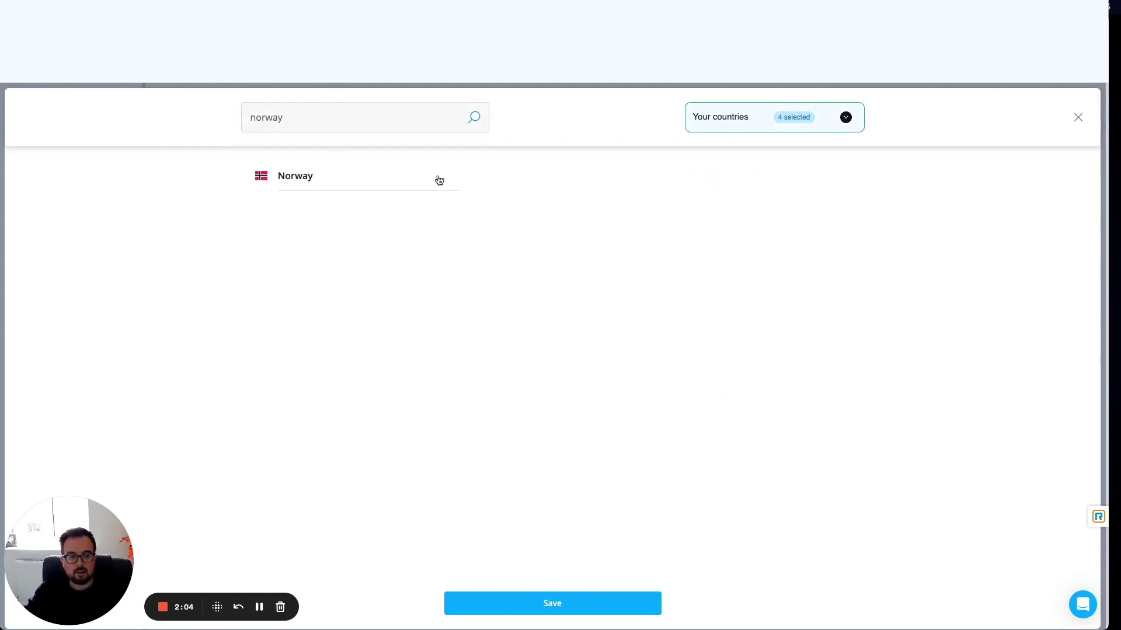
left_click(551, 603)
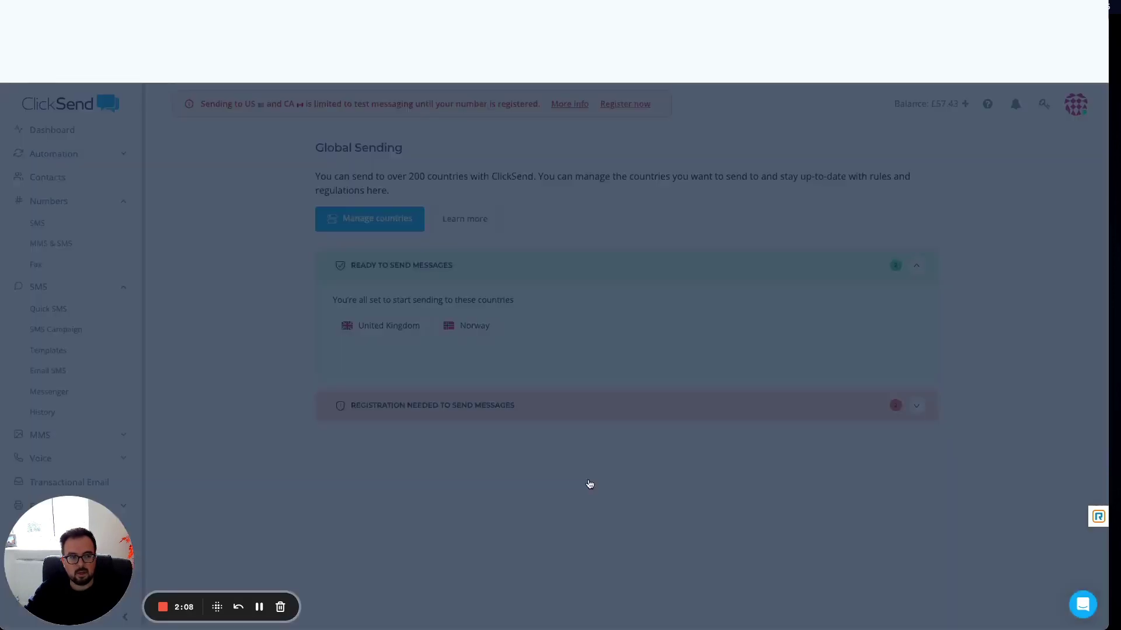
scroll(580, 474, "down", 5)
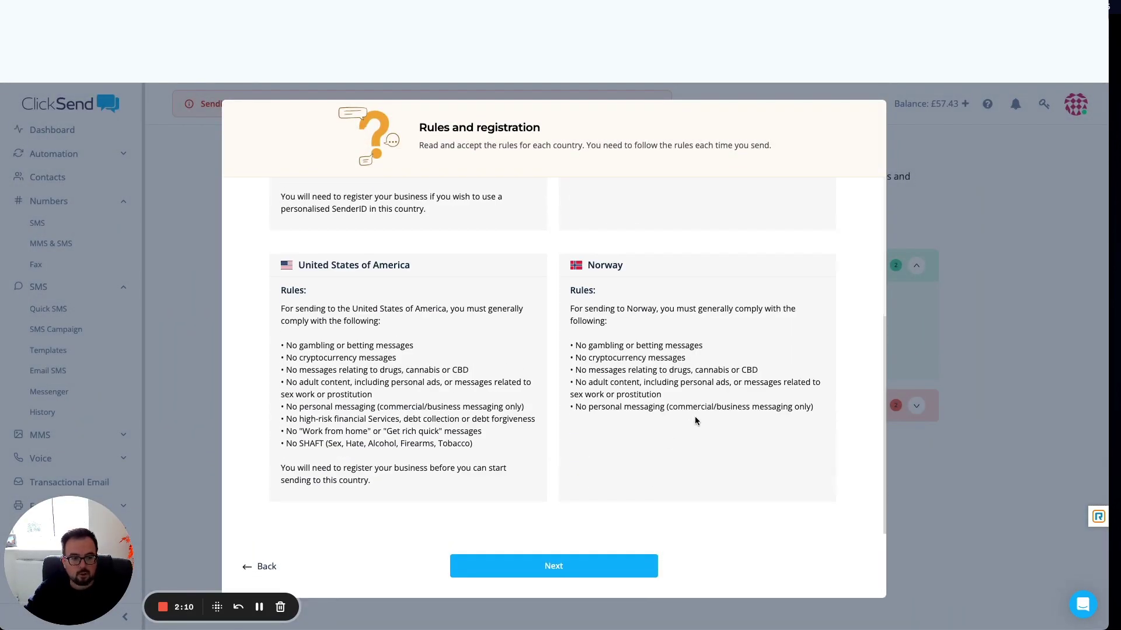
left_click(594, 567)
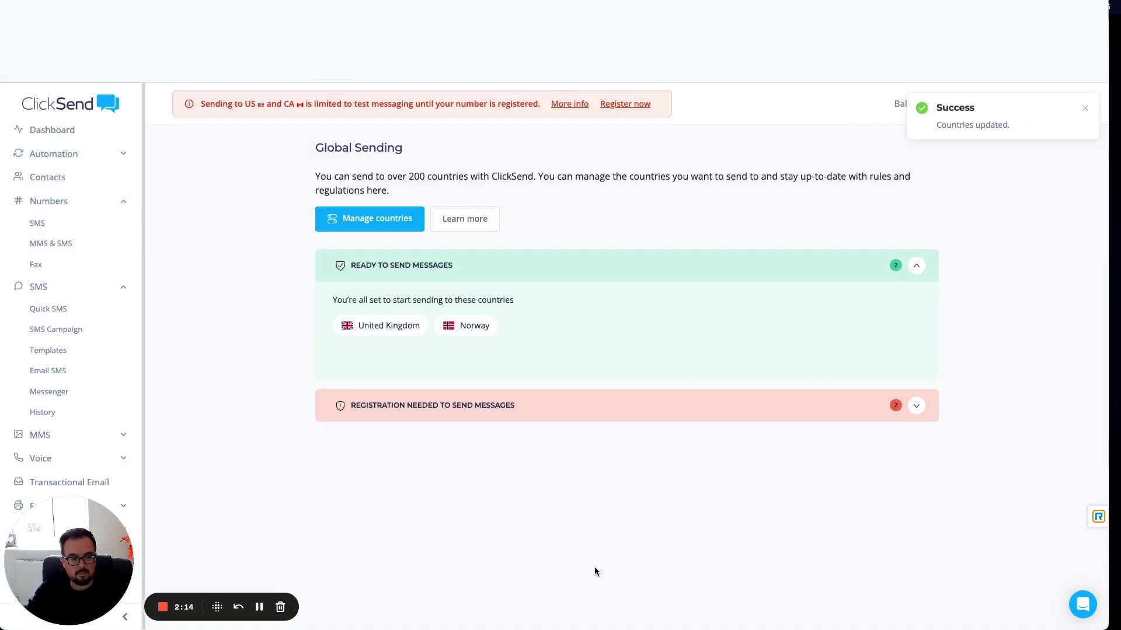
Step: Preview the Quick SMS again, confirming 2 recipients at £0.042, then close without sending
left_click(79, 312)
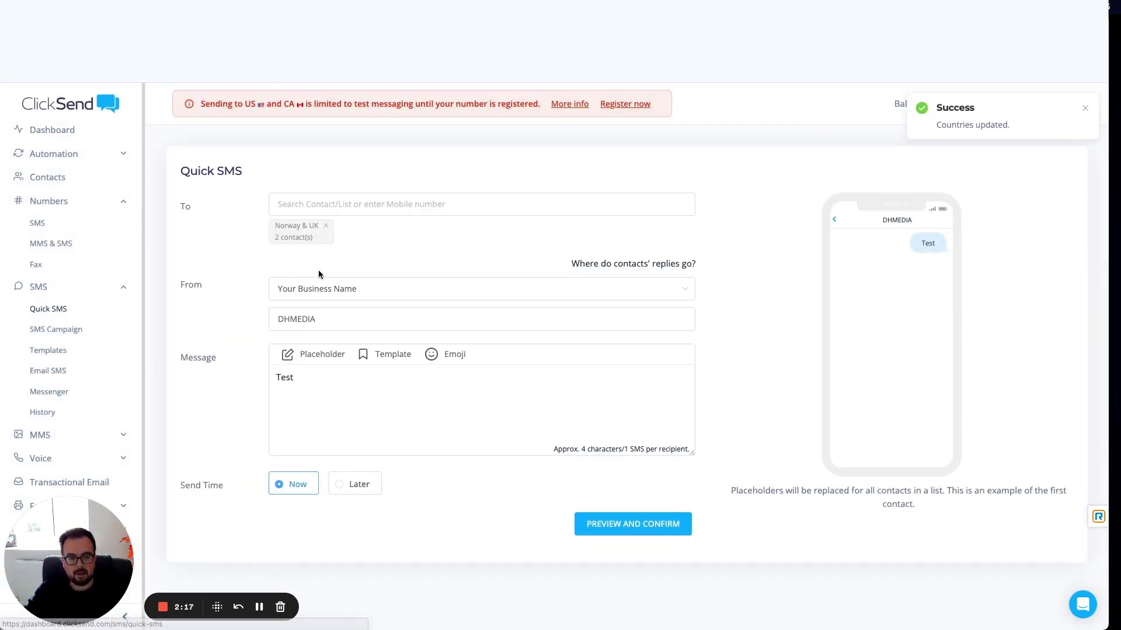
left_click(682, 530)
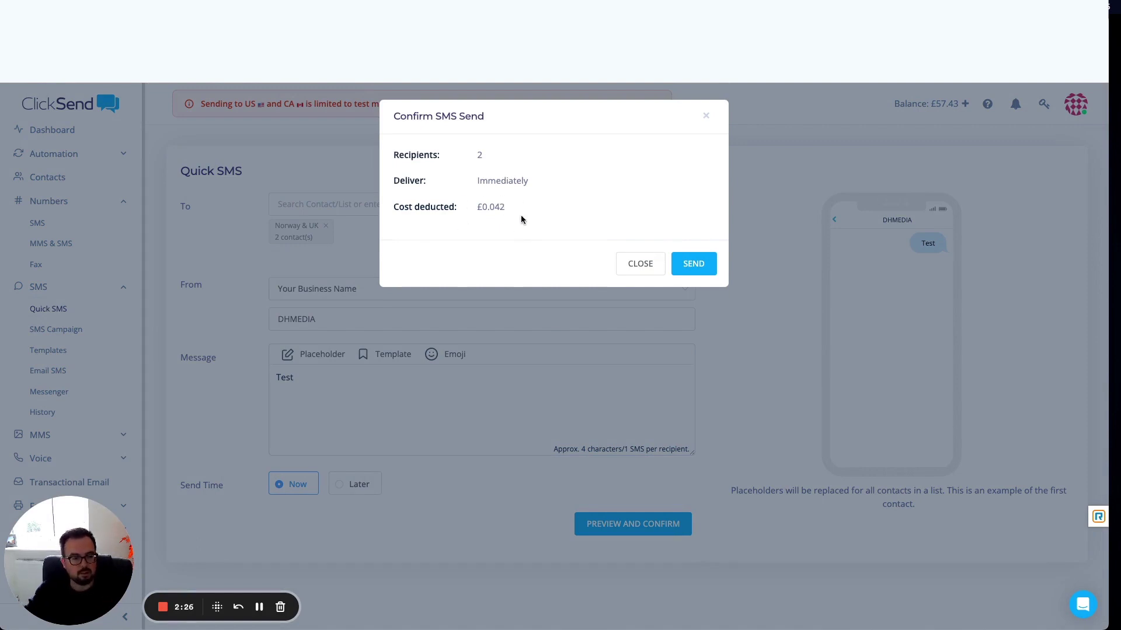
left_click(641, 263)
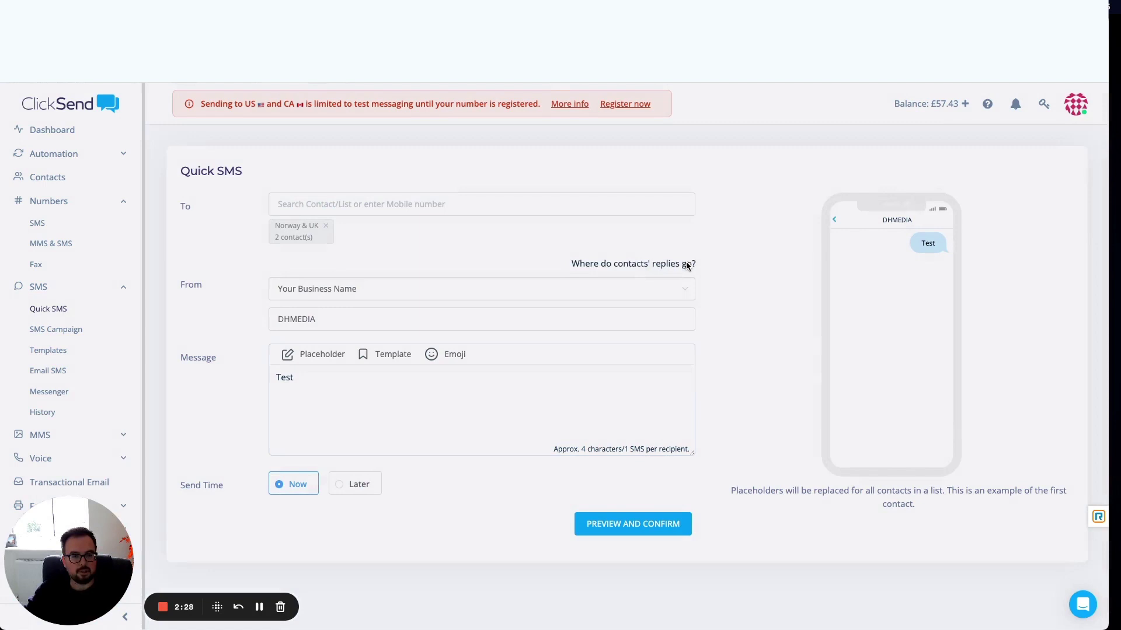
left_click(1095, 106)
Step: Open Global Sending to see United Kingdom and Norway both ready to send
left_click(1048, 230)
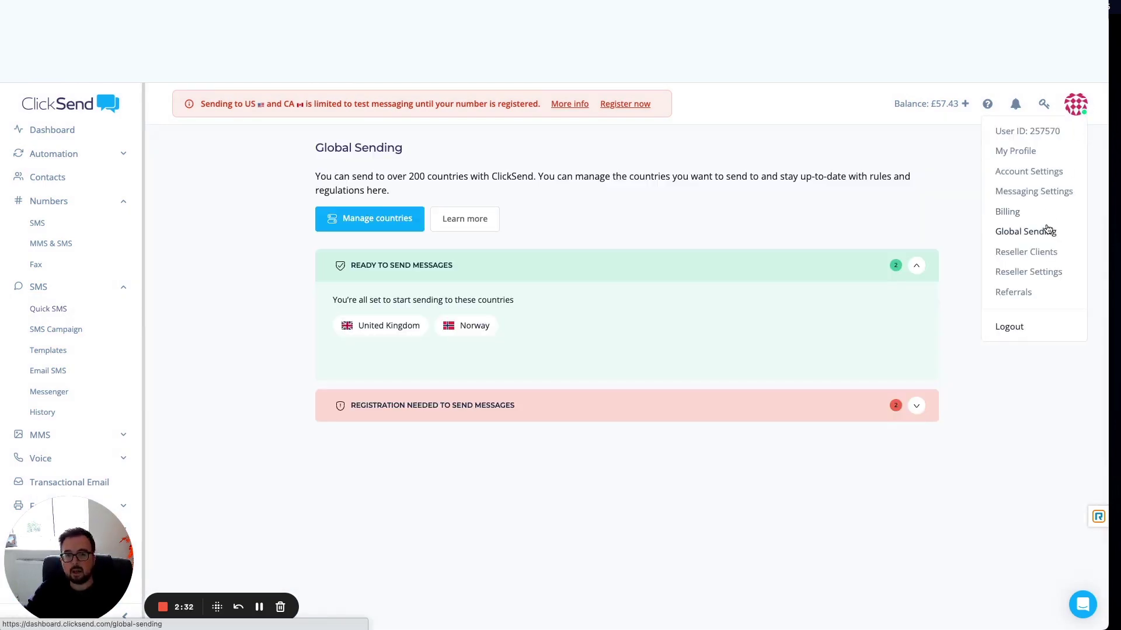